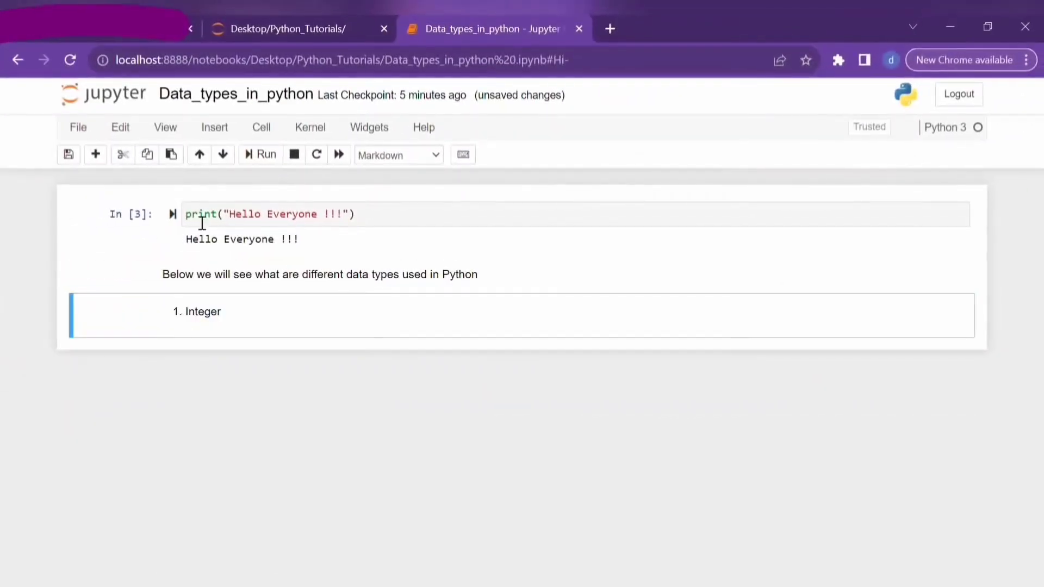
Step: Render the Integer heading and add a code cell that outputs 50 instead of 20
{"action": "left_click", "coordinate": [96, 156]}
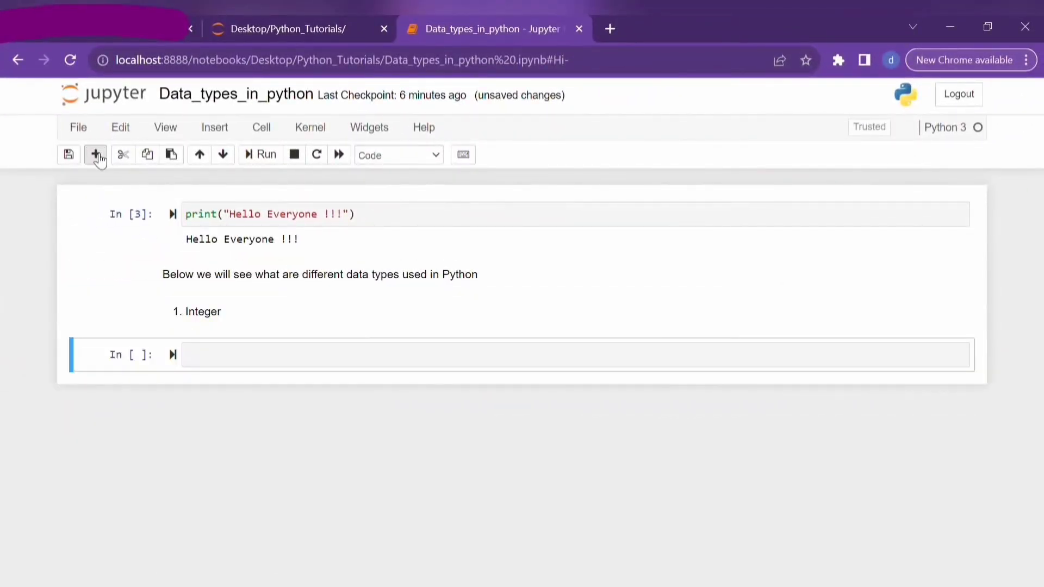
{"action": "left_click", "coordinate": [229, 354]}
{"action": "type", "text": "20"}
{"action": "key", "text": "ctrl+Return"}
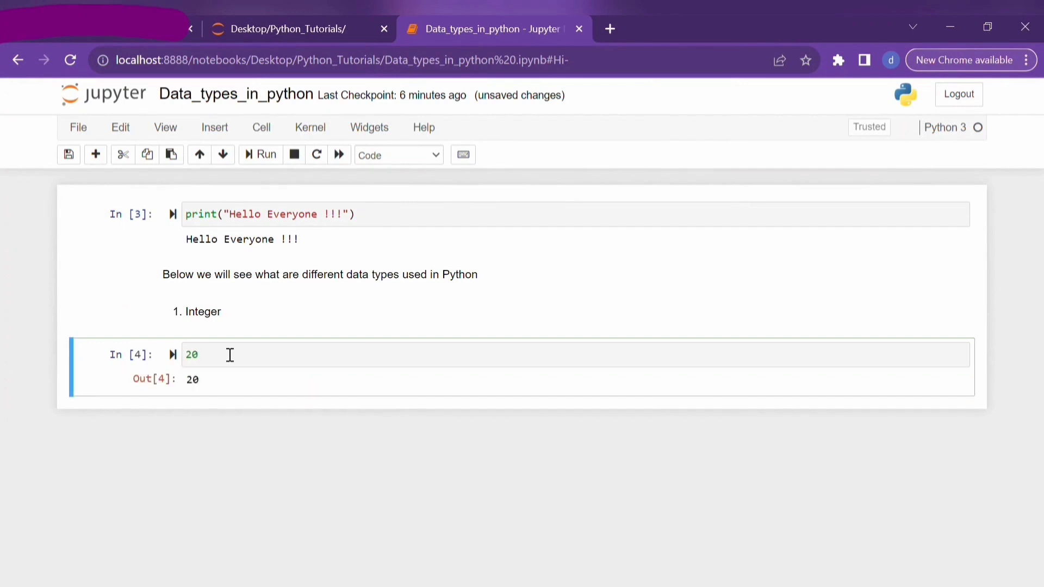
{"action": "left_click", "coordinate": [219, 359]}
{"action": "key", "text": "BackSpace"}
{"action": "key", "text": "BackSpace"}
{"action": "type", "text": "50"}
{"action": "key", "text": "ctrl+Return"}
Step: Add a cell running type(50) that shows int
{"action": "left_click", "coordinate": [96, 155]}
{"action": "left_click", "coordinate": [215, 414]}
{"action": "type", "text": "type("}
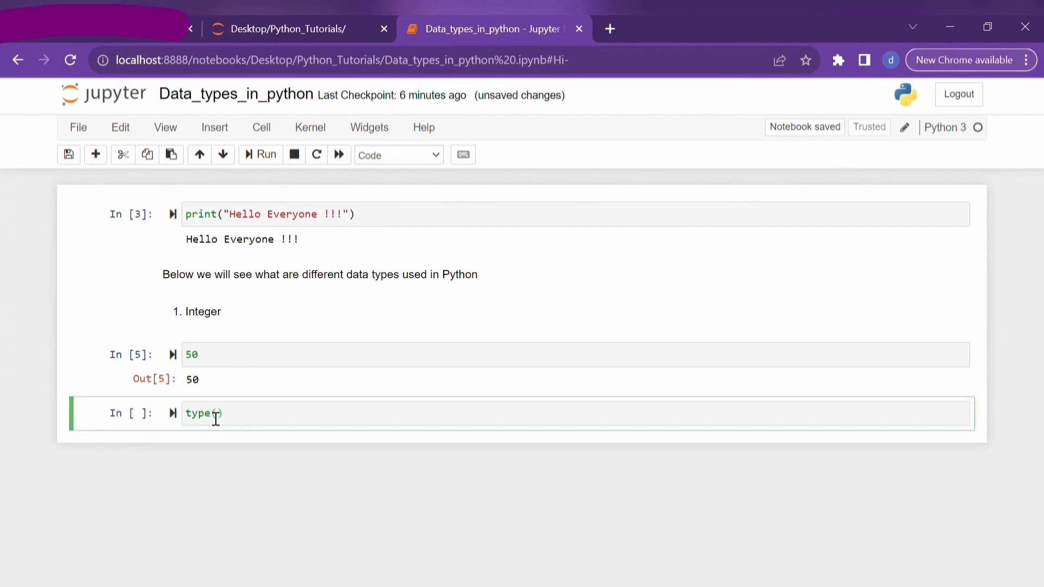
{"action": "type", "text": "50"}
{"action": "key", "text": "ctrl+Return"}
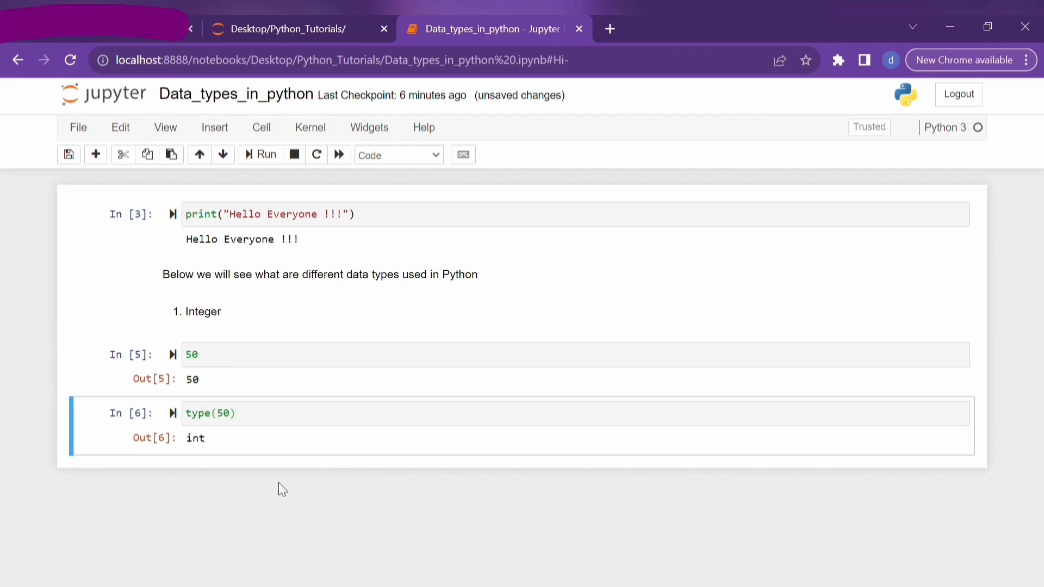
Step: Add and render a Markdown heading '2. Decimal numbers or Float'
{"action": "left_click", "coordinate": [96, 155]}
{"action": "left_click", "coordinate": [398, 155]}
{"action": "left_click", "coordinate": [400, 186]}
{"action": "left_click", "coordinate": [254, 480]}
{"action": "type", "text": "De"}
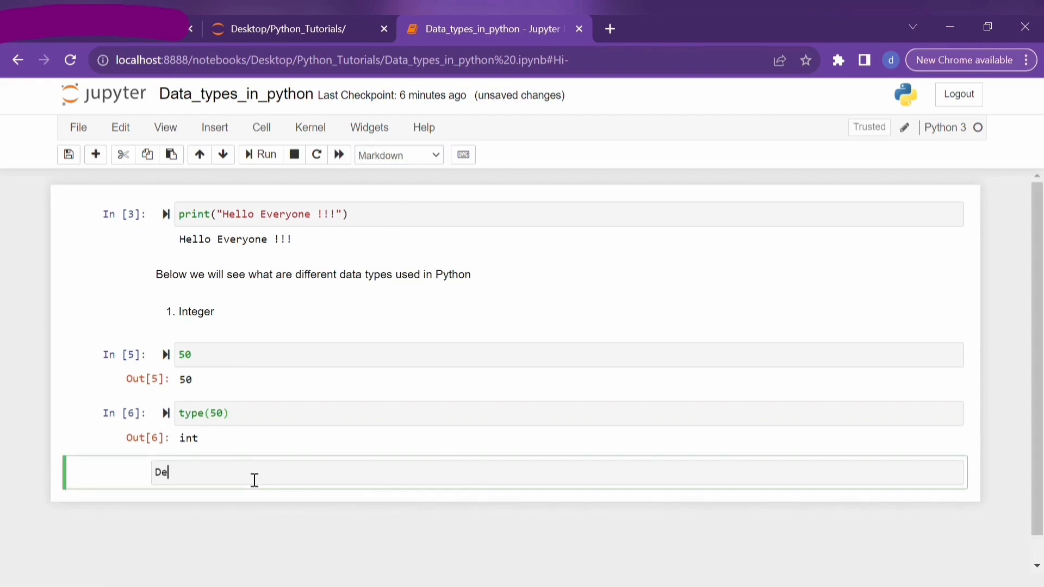
{"action": "type", "text": "cimal"}
{"action": "key", "text": "BackSpace"}
{"action": "key", "text": "BackSpace"}
{"action": "key", "text": "BackSpace"}
{"action": "type", "text": "2. Decimal numbers "}
{"action": "type", "text": "or Float"}
{"action": "key", "text": "ctrl+Return"}
Step: Add a code cell that outputs 7.3, replacing the earlier 4.6
{"action": "left_click", "coordinate": [97, 156]}
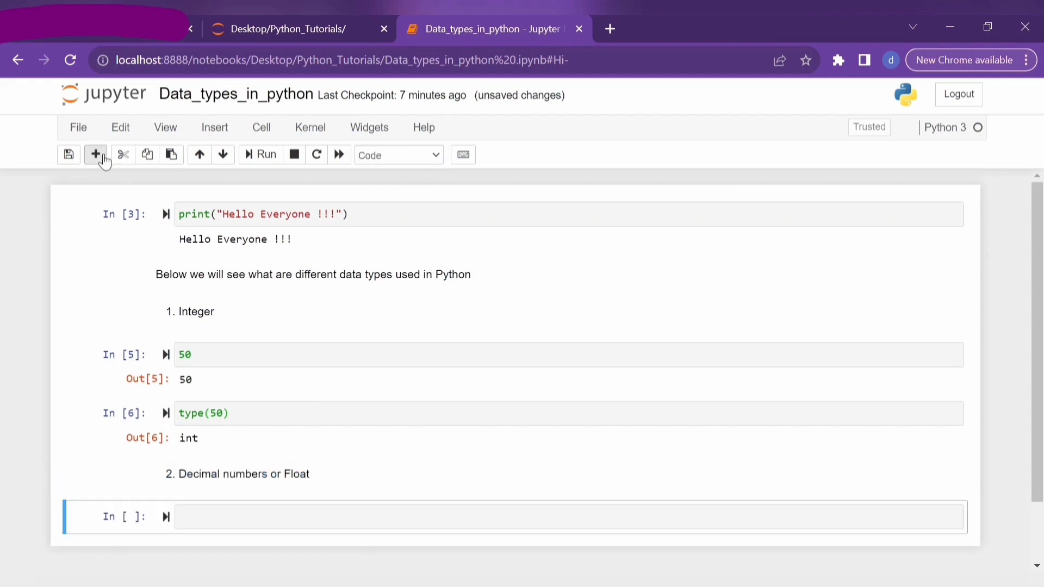
{"action": "left_click", "coordinate": [331, 522]}
{"action": "type", "text": "4.6"}
{"action": "key", "text": "ctrl+Return"}
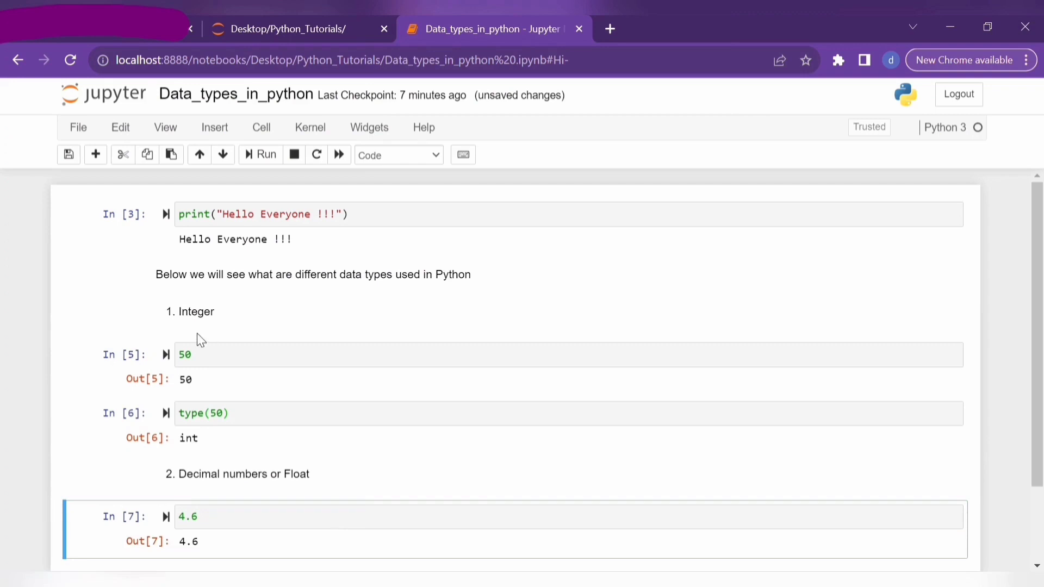
{"action": "left_click", "coordinate": [216, 528]}
{"action": "key", "text": "BackSpace"}
{"action": "key", "text": "BackSpace"}
{"action": "key", "text": "BackSpace"}
{"action": "type", "text": "7.3"}
{"action": "key", "text": "ctrl+Return"}
{"action": "scroll", "coordinate": [109, 264], "scroll_direction": "down", "scroll_amount": 1}
Step: Add a cell running type(7.3) that shows float
{"action": "left_click", "coordinate": [95, 154]}
{"action": "left_click", "coordinate": [205, 488]}
{"action": "type", "text": "type"}
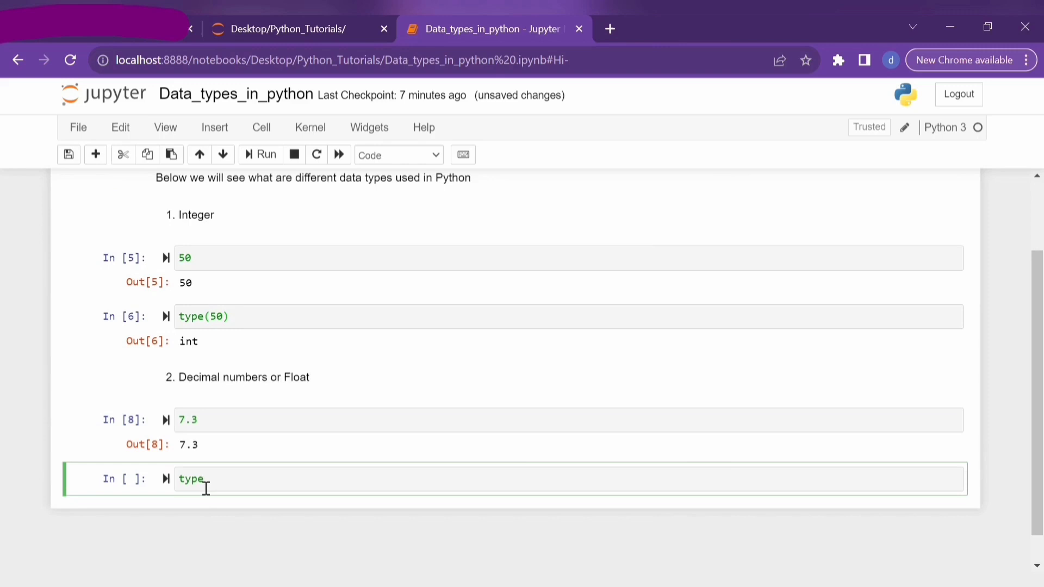
{"action": "type", "text": "(7.3"}
{"action": "key", "text": "ctrl+Return"}
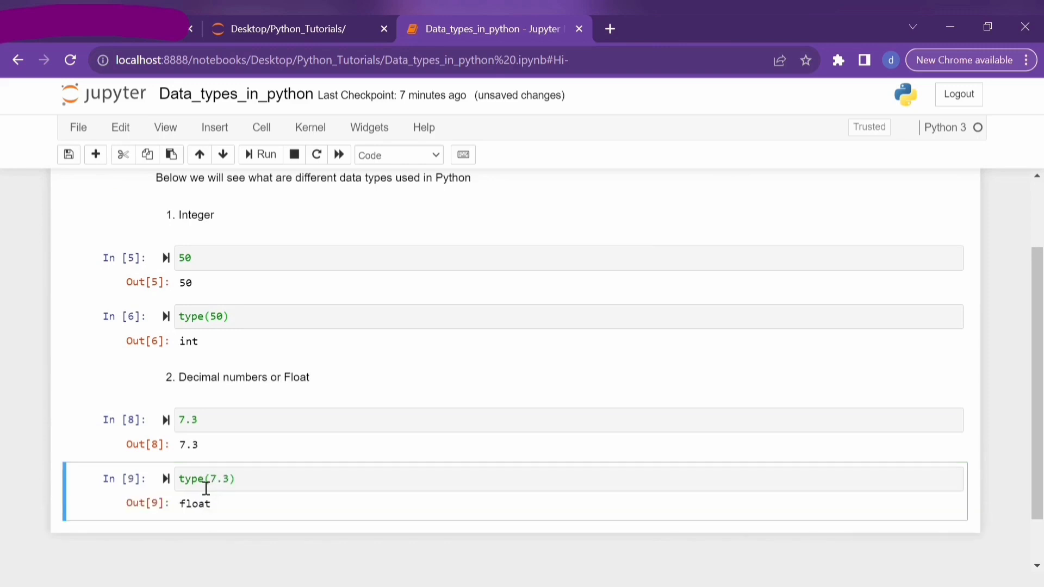
Step: Render the String / Characters heading and run a first string cell below it
{"action": "left_click", "coordinate": [95, 154]}
{"action": "type", "text": "aract"}
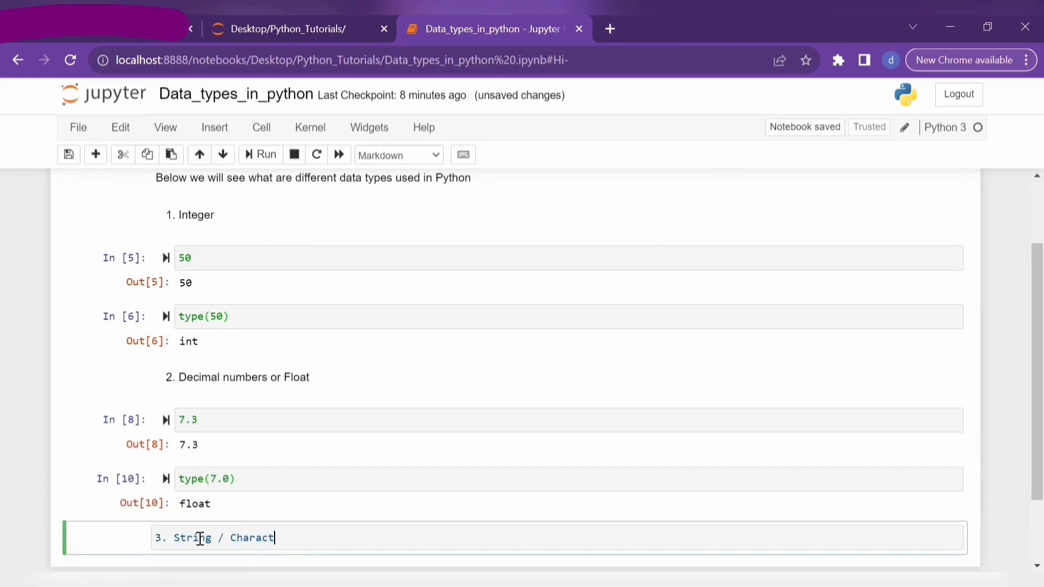
{"action": "type", "text": "ers"}
{"action": "key", "text": "ctrl+Return"}
{"action": "left_click", "coordinate": [96, 154]}
{"action": "left_click", "coordinate": [219, 488]}
{"action": "type", "text": "\""}
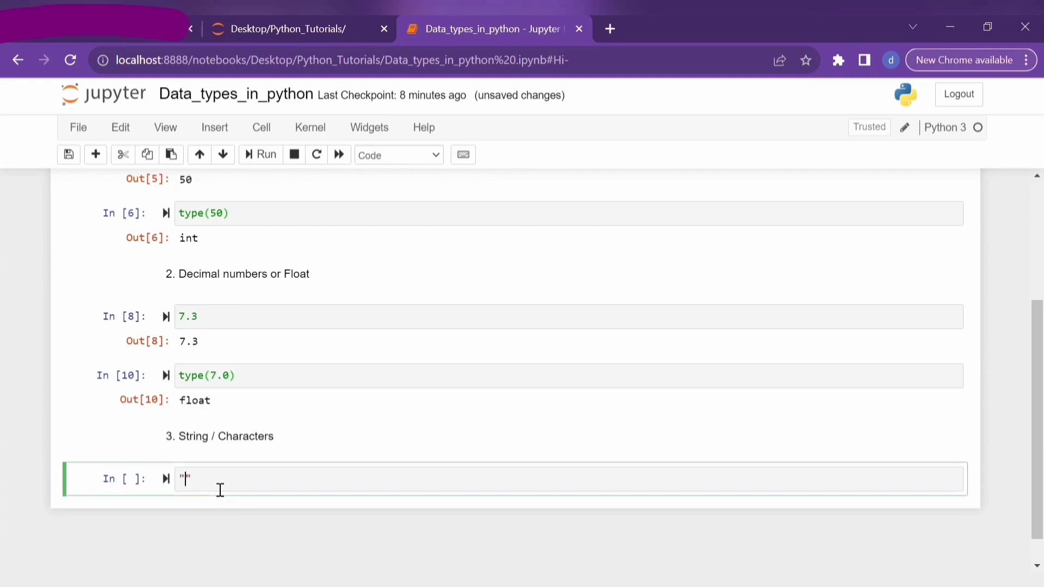
{"action": "type", "text": "Hi How are you ?"}
{"action": "key", "text": "ctrl+Return"}
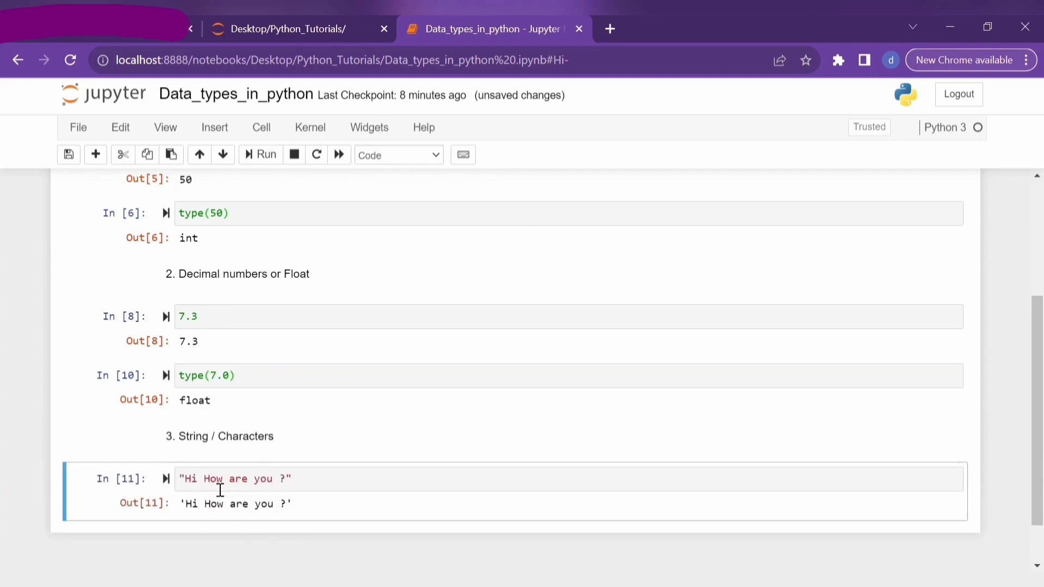
Step: Add a cell that outputs the string " Hello World "
{"action": "left_click", "coordinate": [96, 154]}
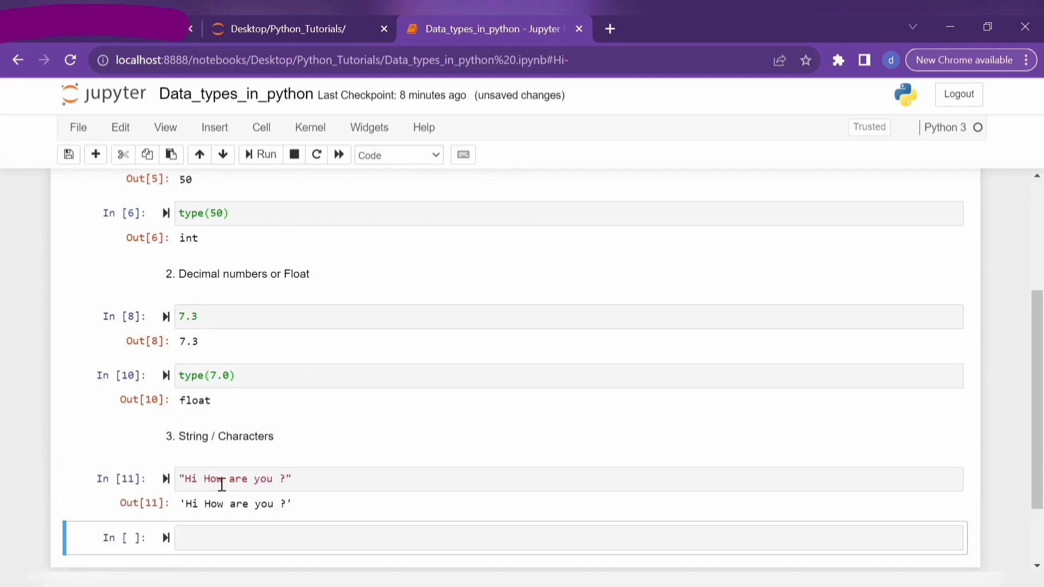
{"action": "left_click", "coordinate": [208, 545]}
{"action": "type", "text": "\" Hello World"}
{"action": "key", "text": "ctrl+Return"}
Step: Add a cell running type("Hello World") that returns str
{"action": "left_click", "coordinate": [95, 155]}
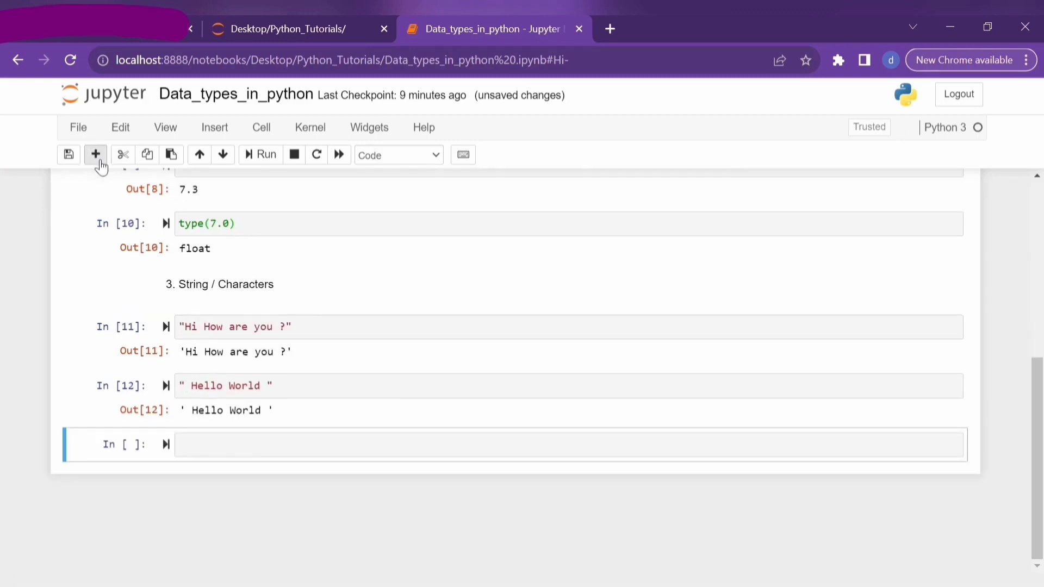
{"action": "left_click", "coordinate": [222, 445]}
{"action": "type", "text": "type(\"Hello World"}
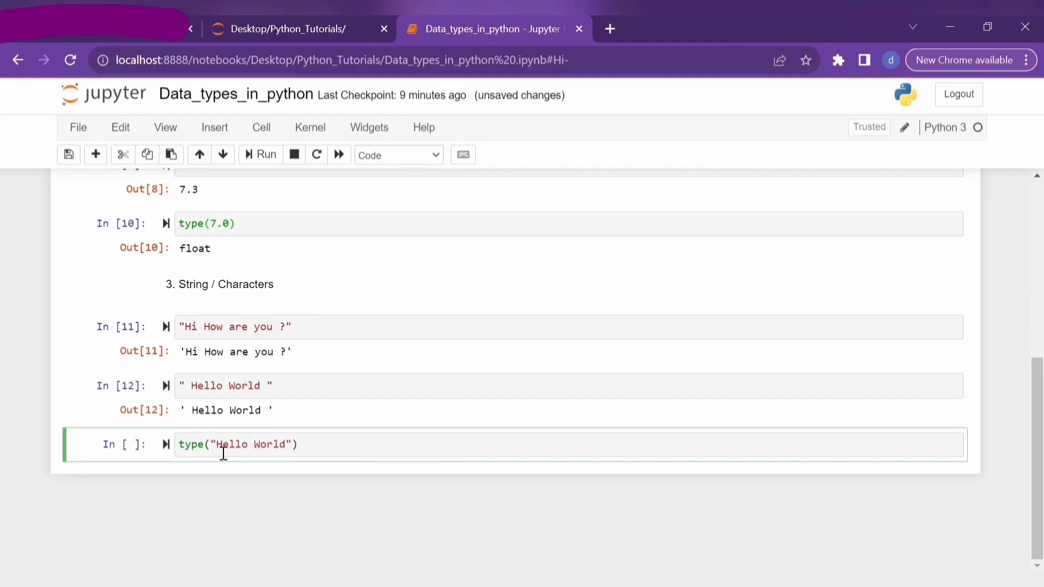
{"action": "key", "text": "ctrl+Return"}
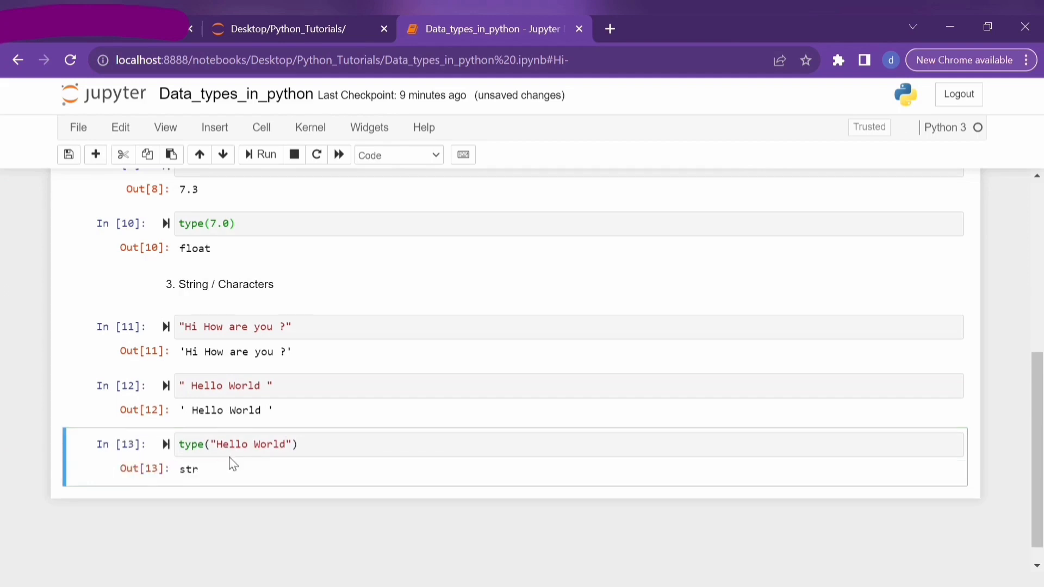
{"action": "left_click", "coordinate": [96, 155]}
{"action": "left_click", "coordinate": [397, 156]}
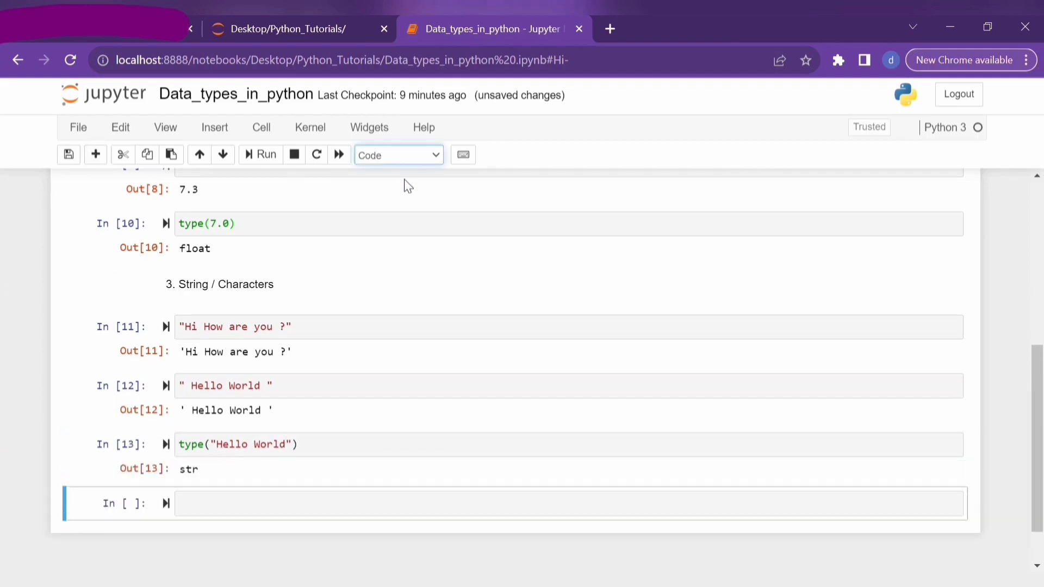
Step: Make the new cell Markdown and render the '4. Boolean' heading
{"action": "left_click", "coordinate": [406, 184]}
{"action": "left_click", "coordinate": [198, 520]}
{"action": "type", "text": "4. B"}
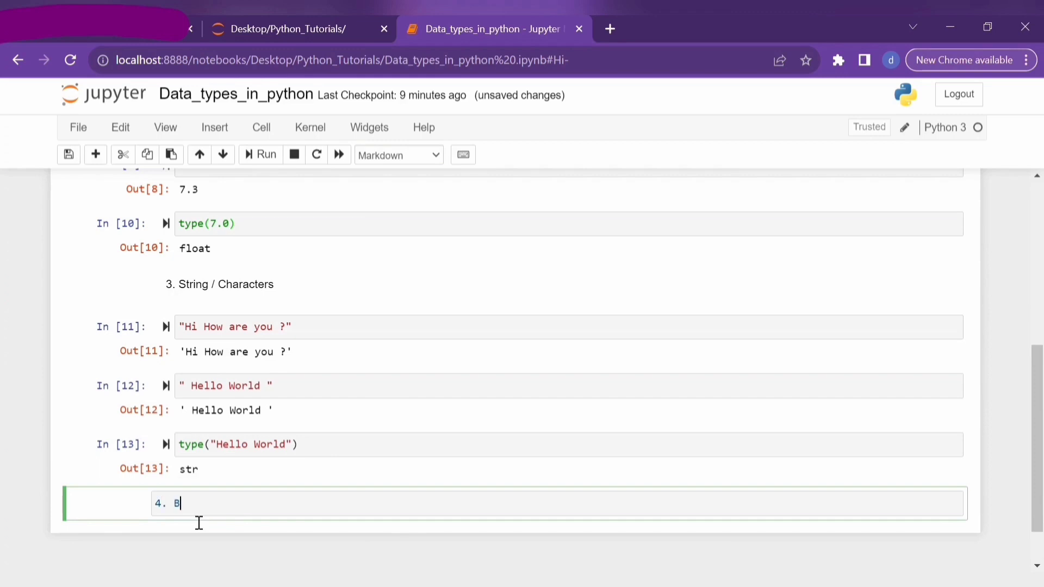
{"action": "type", "text": "oolean"}
{"action": "key", "text": "ctrl+Return"}
{"action": "scroll", "coordinate": [172, 441], "scroll_direction": "down", "scroll_amount": 1}
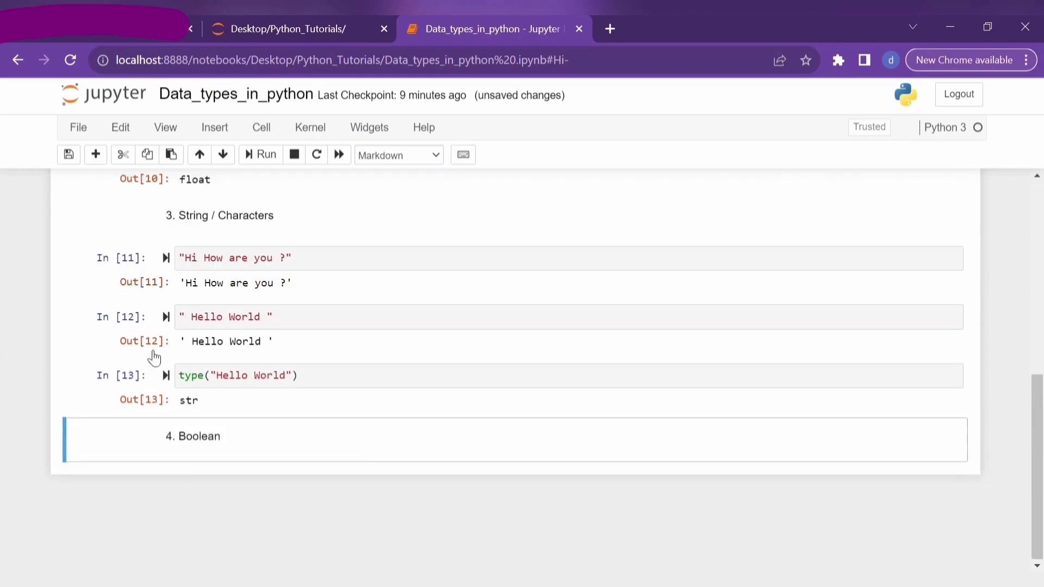
Step: Add and run two code cells containing True and False
{"action": "left_click", "coordinate": [96, 155]}
{"action": "left_click", "coordinate": [220, 479]}
{"action": "type", "text": "True"}
{"action": "key", "text": "ctrl+Return"}
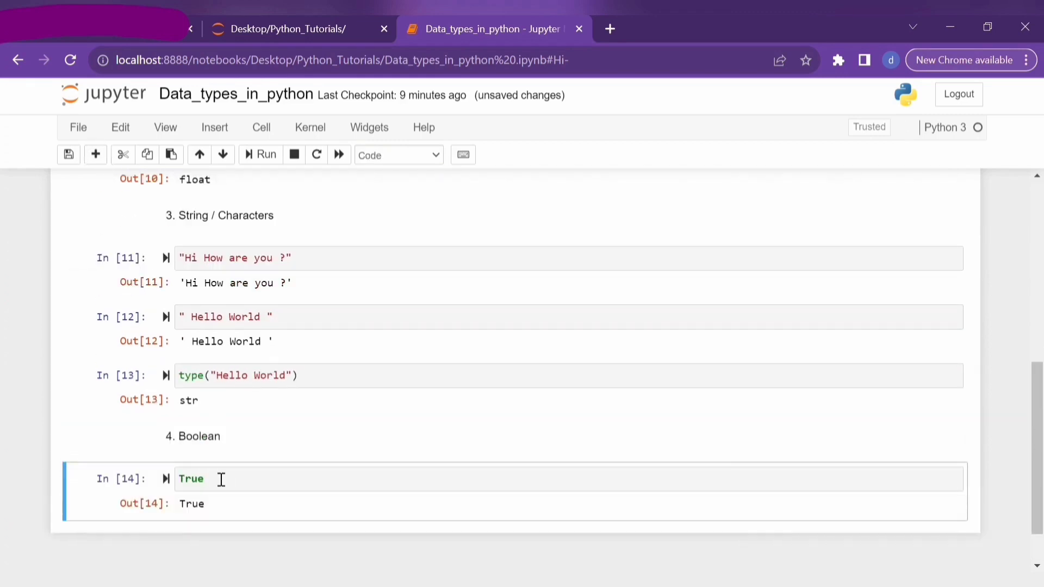
{"action": "left_click", "coordinate": [101, 159]}
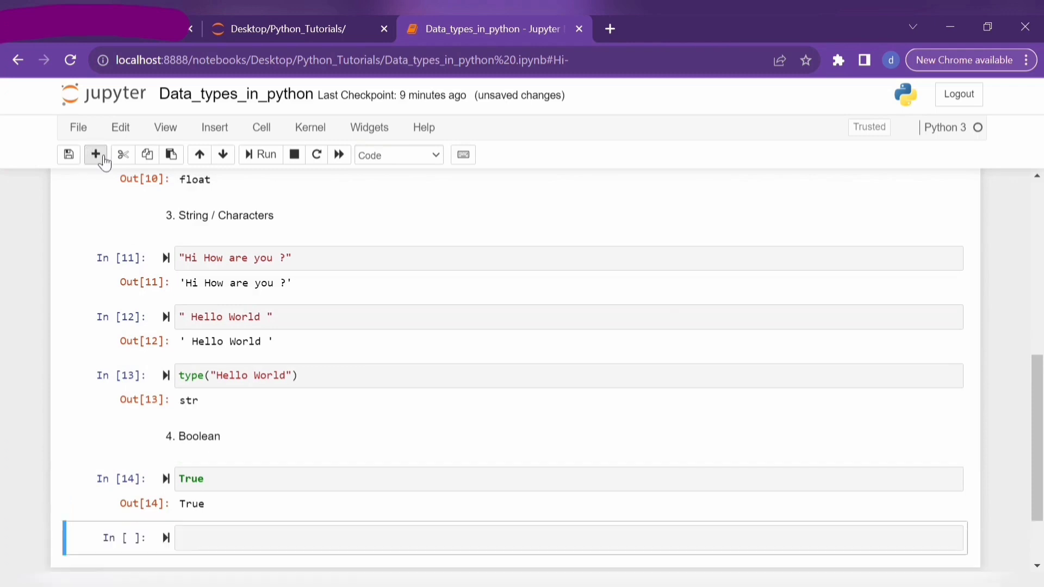
{"action": "left_click", "coordinate": [275, 549]}
{"action": "type", "text": "False"}
{"action": "key", "text": "ctrl+Return"}
{"action": "scroll", "coordinate": [264, 544], "scroll_direction": "down", "scroll_amount": 2}
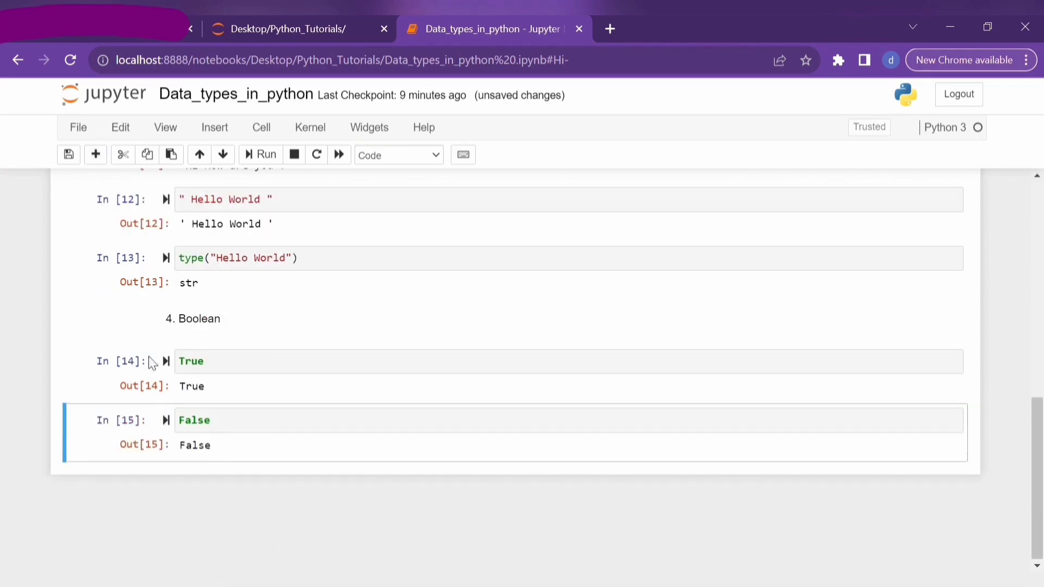
Step: Change the cells to type(True) and type(False), both returning bool
{"action": "left_click", "coordinate": [181, 362]}
{"action": "type", "text": "type("}
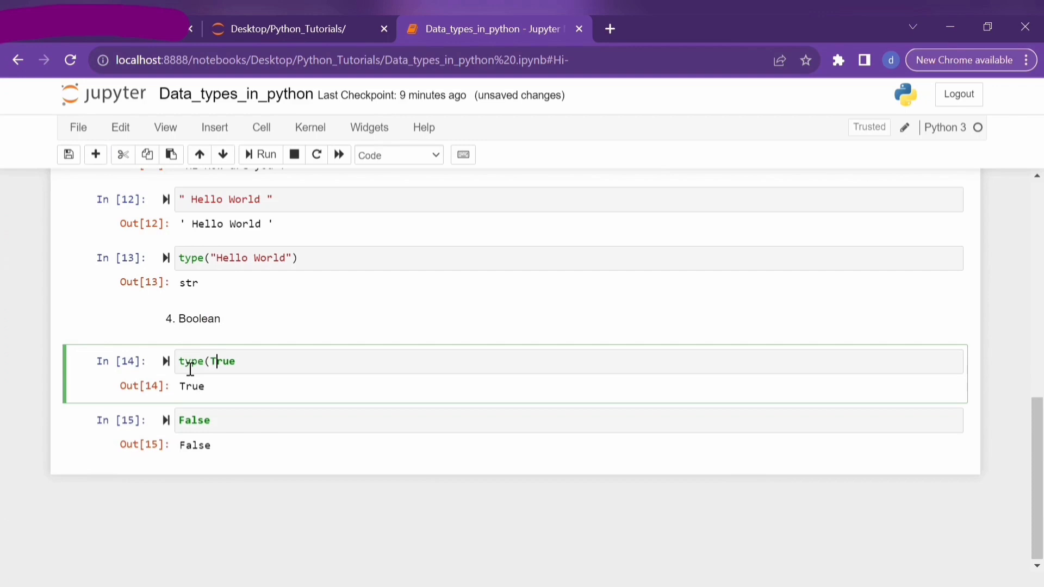
{"action": "type", "text": ")"}
{"action": "key", "text": "ctrl+Return"}
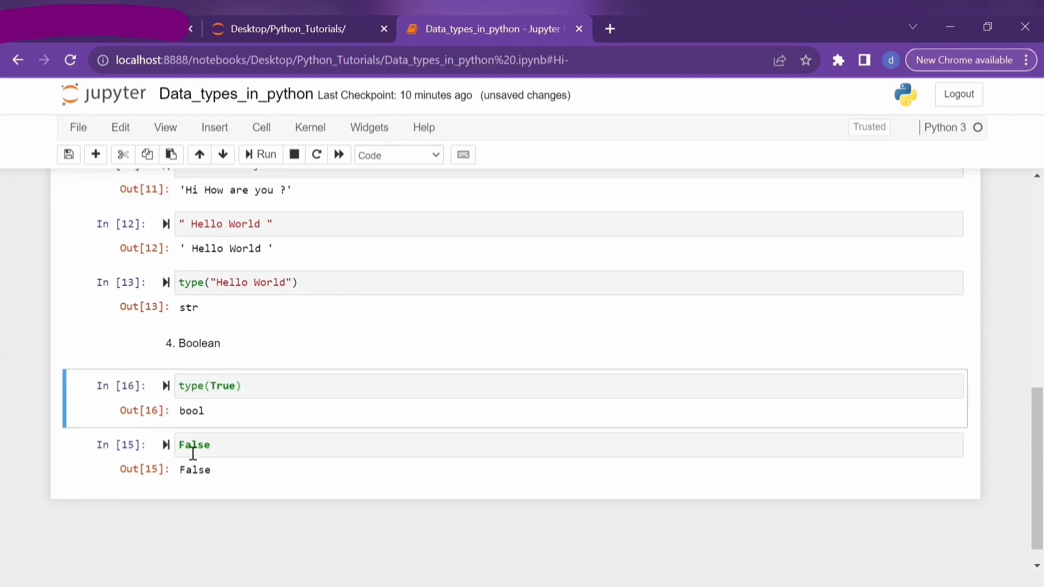
{"action": "left_click", "coordinate": [194, 455]}
{"action": "type", "text": "type("}
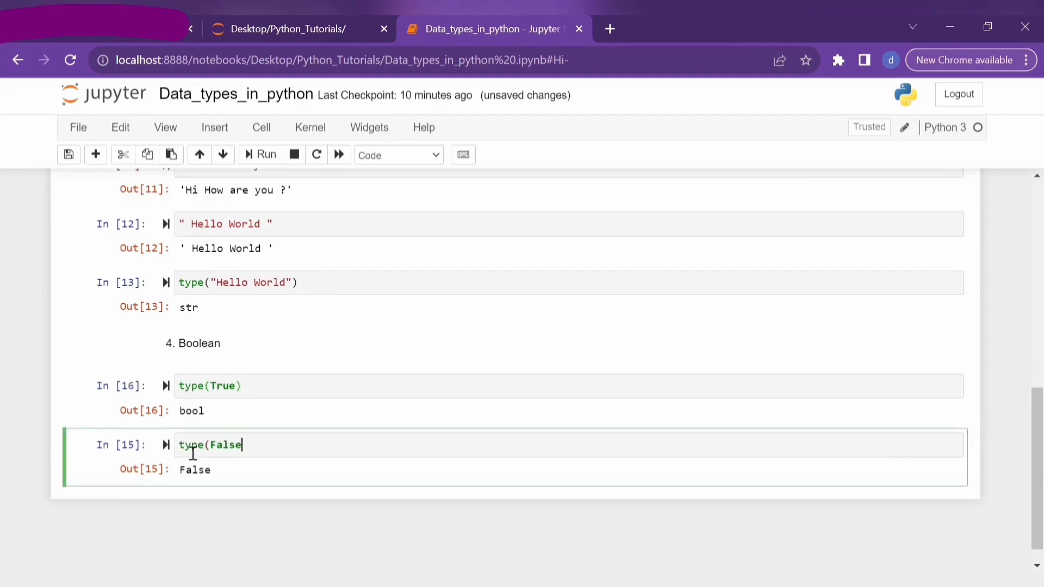
{"action": "type", "text": ")"}
{"action": "key", "text": "ctrl+Return"}
{"action": "type", "text": "btrue"}
Step: Run lowercase true, then false, and highlight the resulting NameError for 'false'
{"action": "key", "text": "ctrl+Return"}
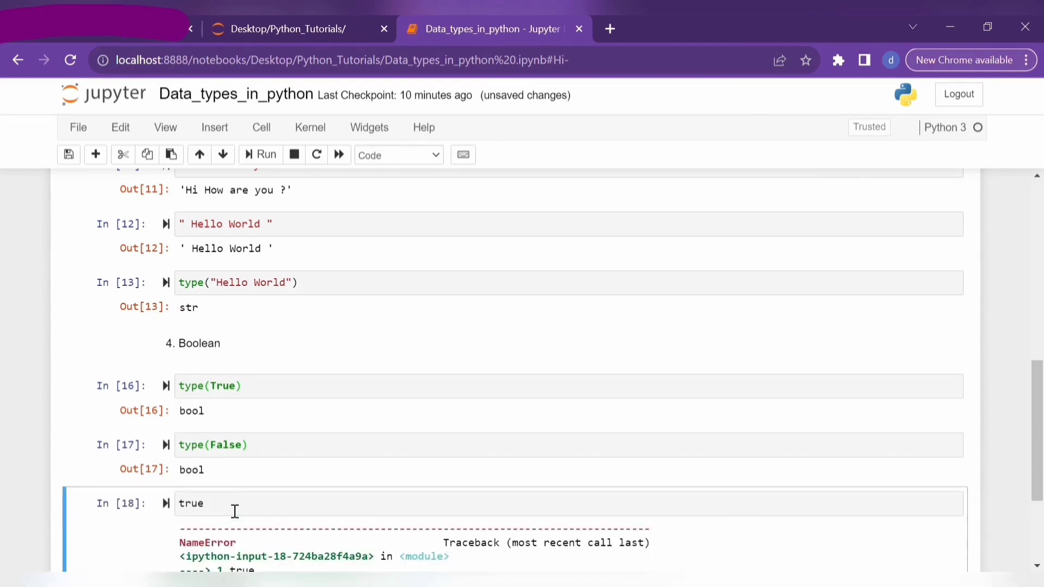
{"action": "scroll", "coordinate": [270, 499], "scroll_direction": "down", "scroll_amount": 2}
{"action": "left_click_drag", "start_coordinate": [287, 492], "coordinate": [265, 497]}
{"action": "double_click", "coordinate": [195, 398]}
{"action": "type", "text": "fal"}
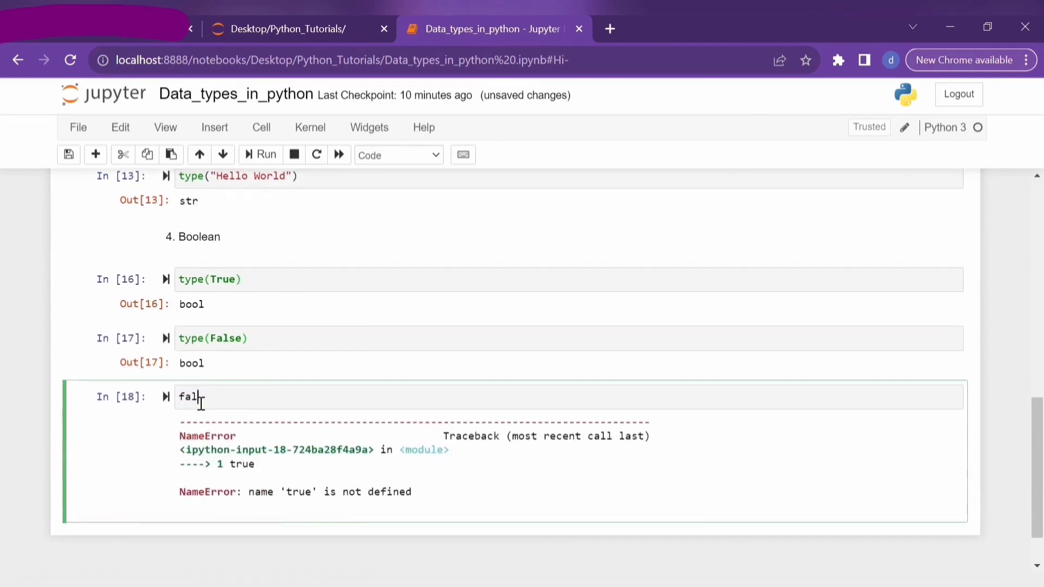
{"action": "type", "text": "se"}
{"action": "key", "text": "ctrl+Return"}
{"action": "scroll", "coordinate": [257, 456], "scroll_direction": "down", "scroll_amount": 1}
{"action": "left_click_drag", "start_coordinate": [249, 454], "coordinate": [425, 462]}
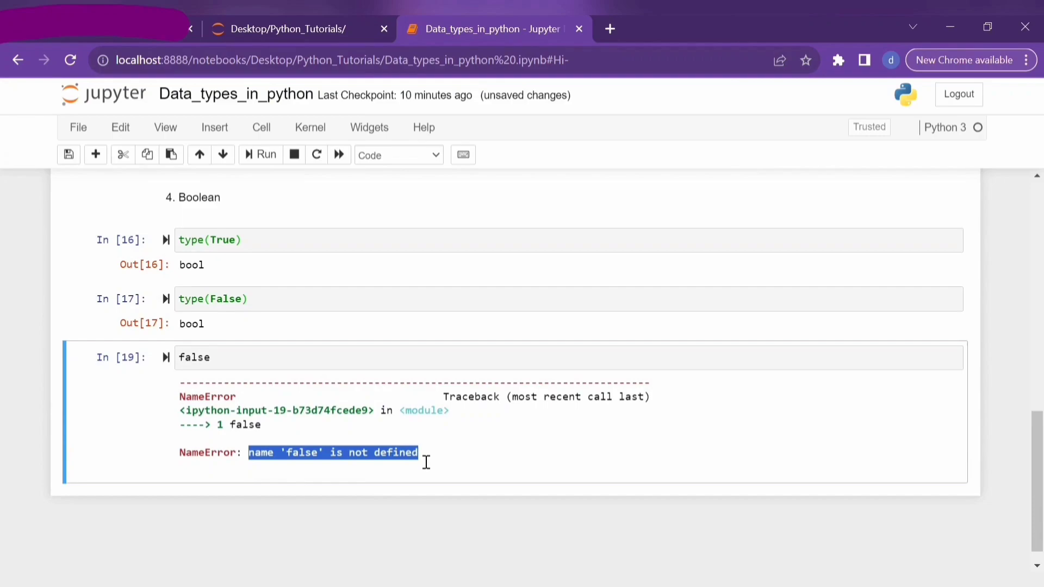